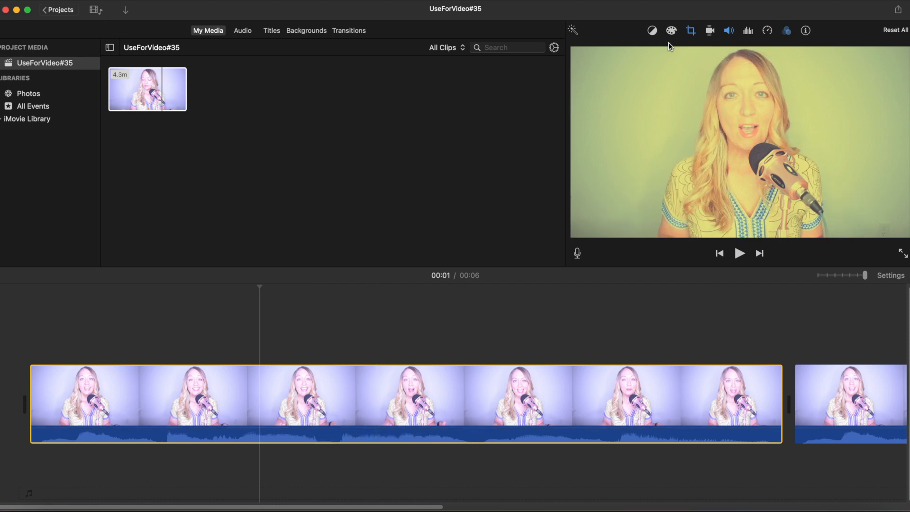
# Inspect the first clip's crop framing and compare the first and second clips in the timeline
pyautogui.click(691, 32)
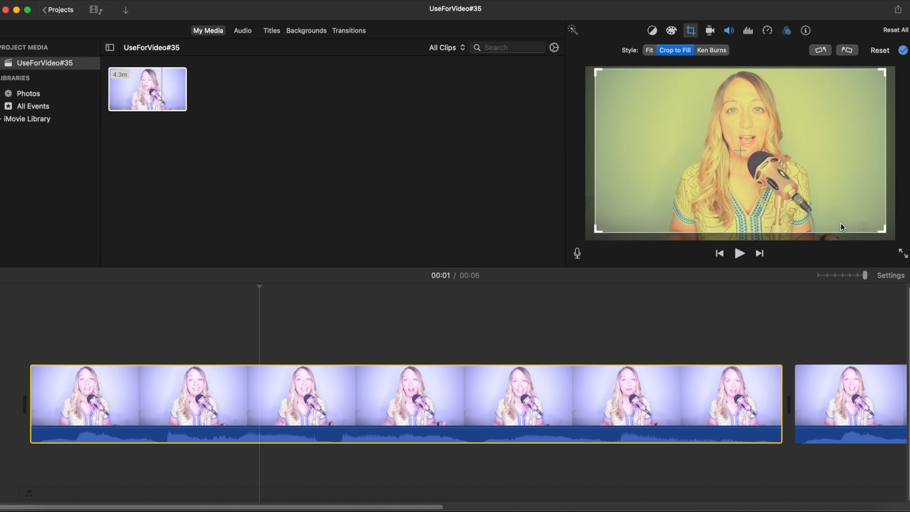
pyautogui.click(692, 33)
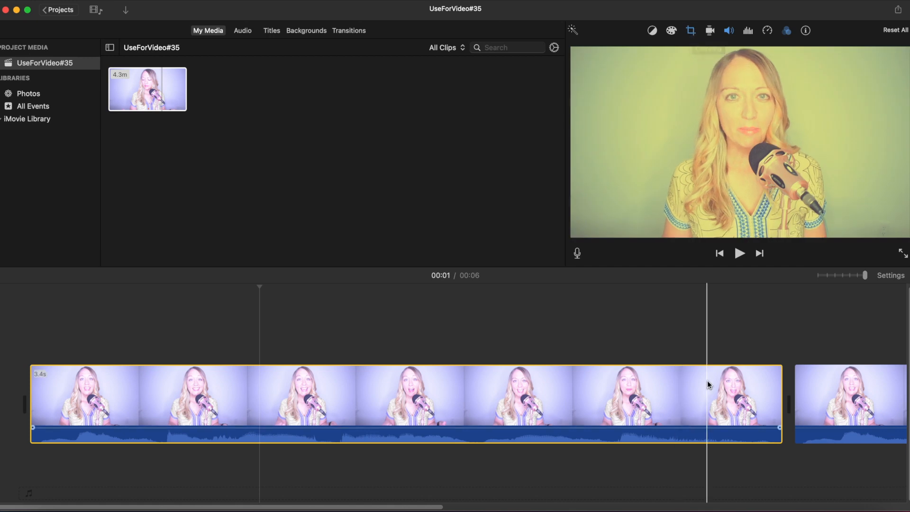
pyautogui.hscroll(3, 701, 383)
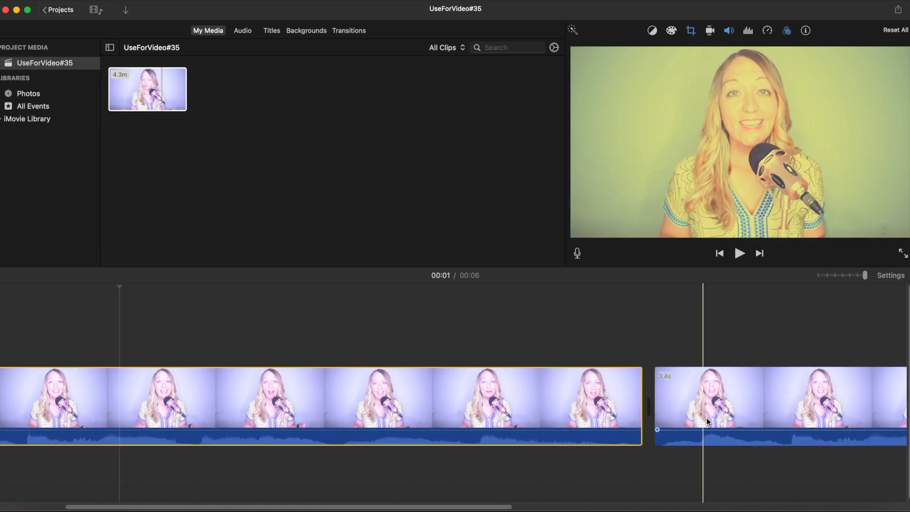
pyautogui.click(692, 403)
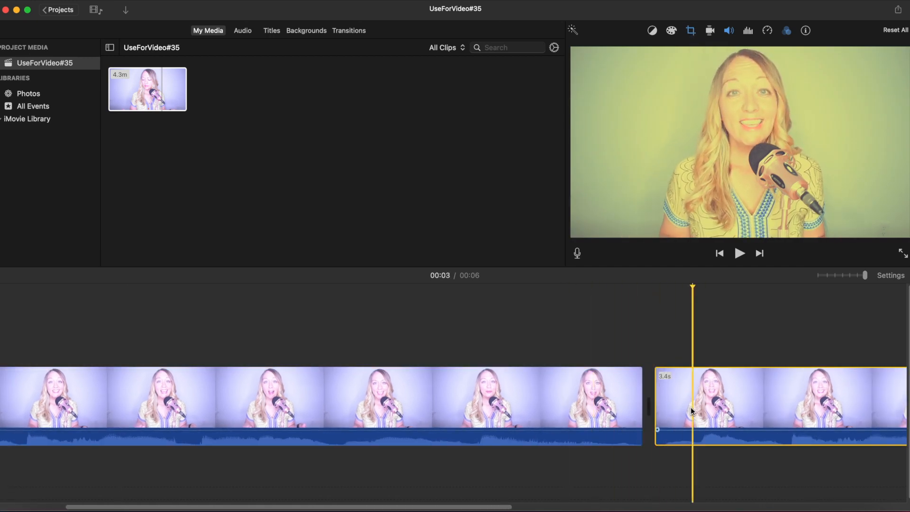
pyautogui.click(434, 399)
pyautogui.hscroll(-3, 435, 400)
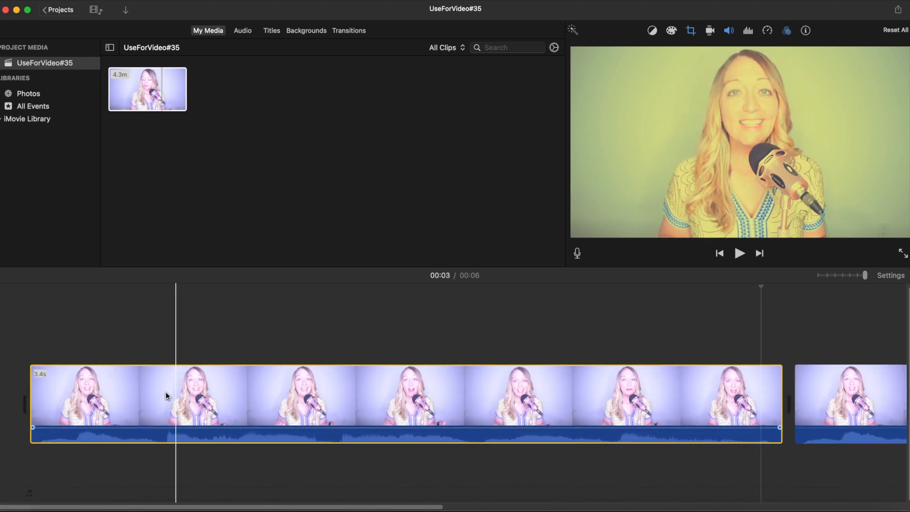
# Split the first 3.4 s clip at the 00:01 mark, just after its second thumbnail
pyautogui.click(257, 400)
pyautogui.rightClick(257, 399)
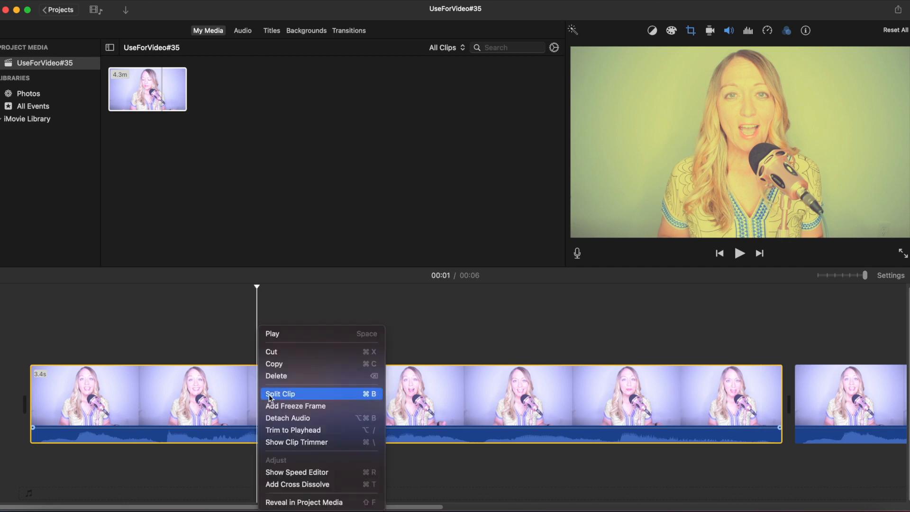
pyautogui.click(269, 395)
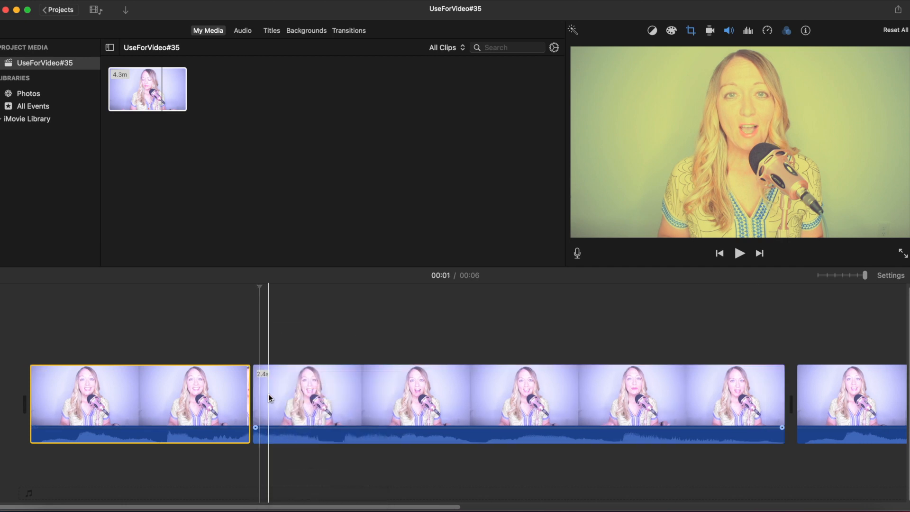
# Tighten the Crop to Fill frame of the 2.4 s segment after the split, keeping the speaker centred and her head near the upper edge
pyautogui.click(333, 399)
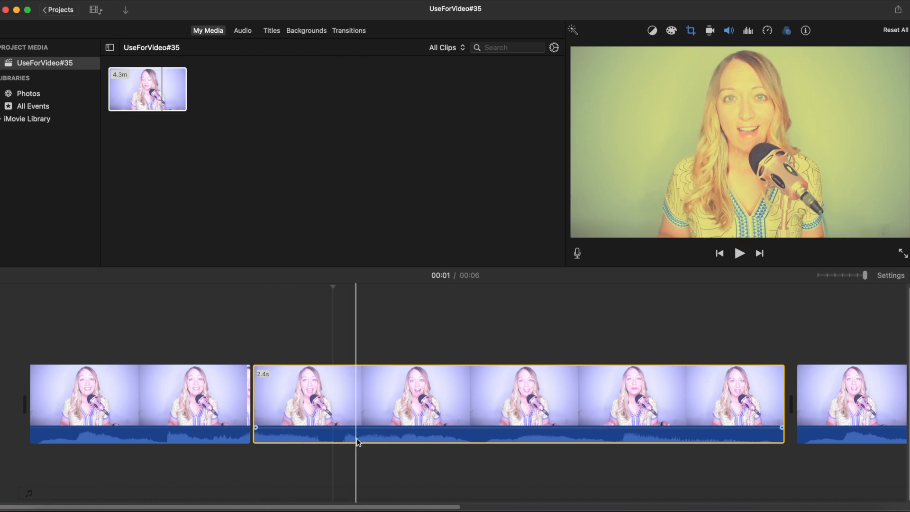
pyautogui.click(356, 419)
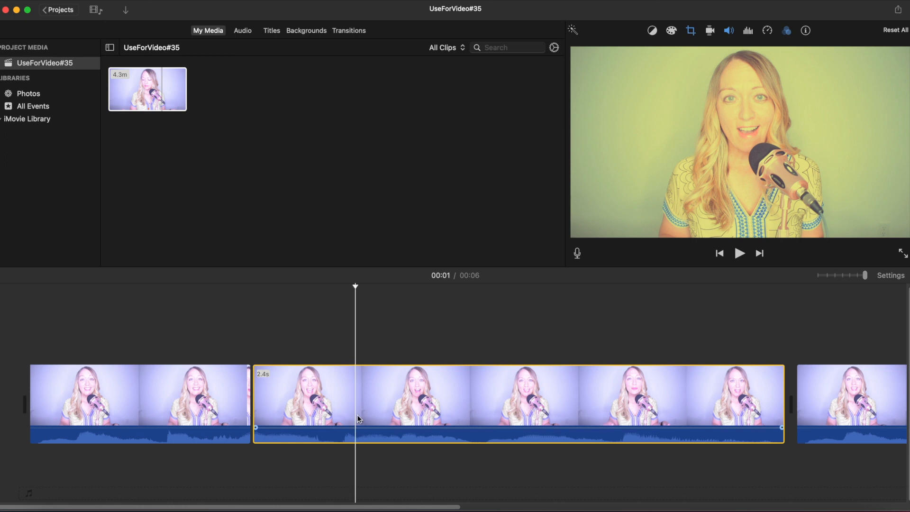
pyautogui.click(691, 32)
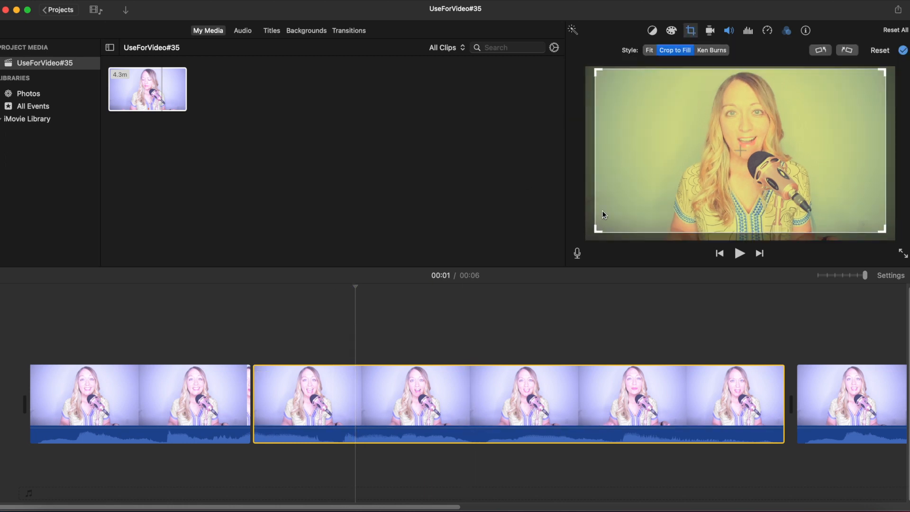
pyautogui.moveTo(594, 233); pyautogui.dragTo(616, 211)
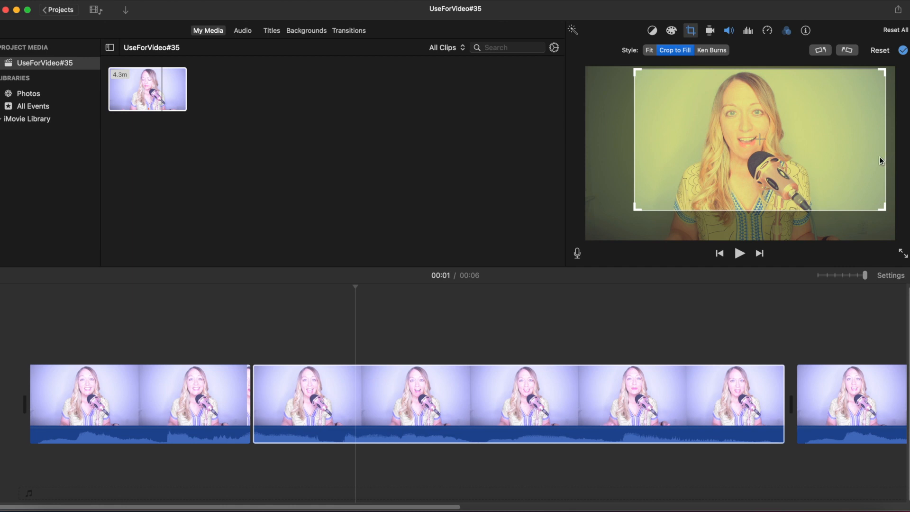
pyautogui.moveTo(845, 164); pyautogui.dragTo(827, 164)
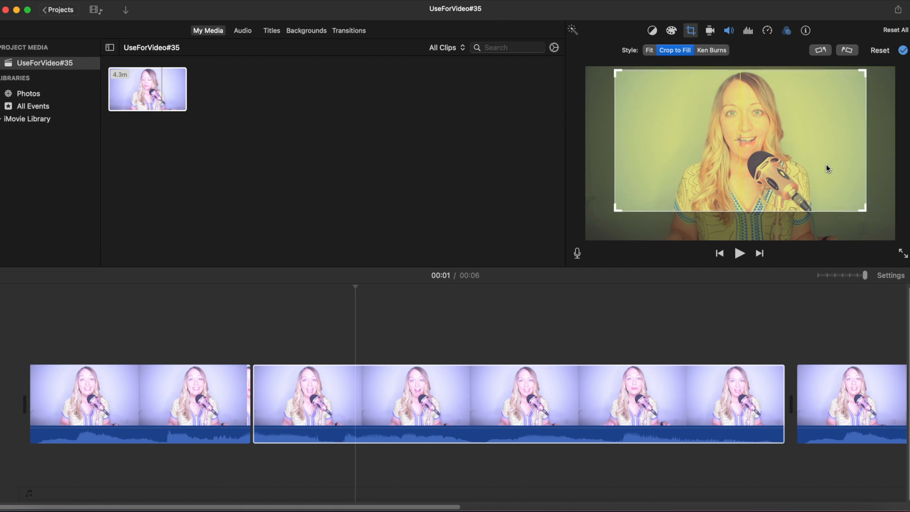
pyautogui.click(691, 31)
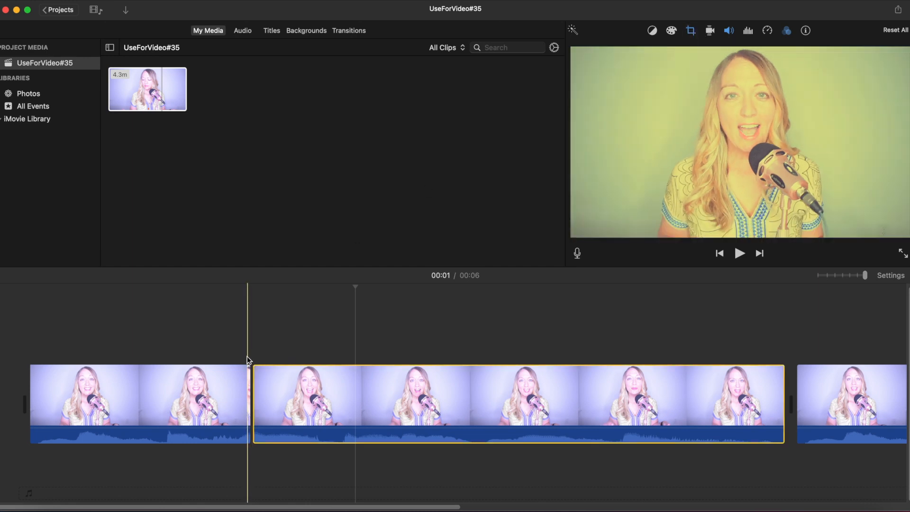
# Split the opening uncropped segment again near its end, just before the 00:01 mark
pyautogui.click(217, 388)
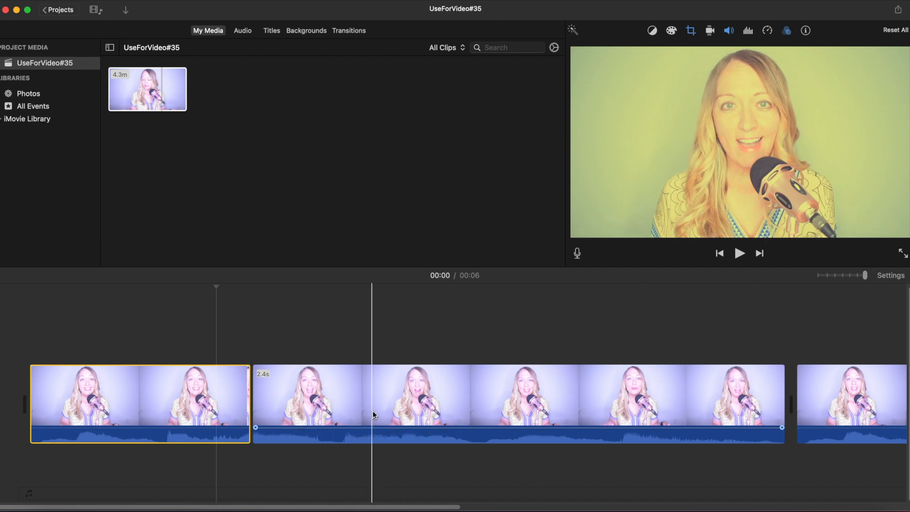
pyautogui.rightClick(401, 407)
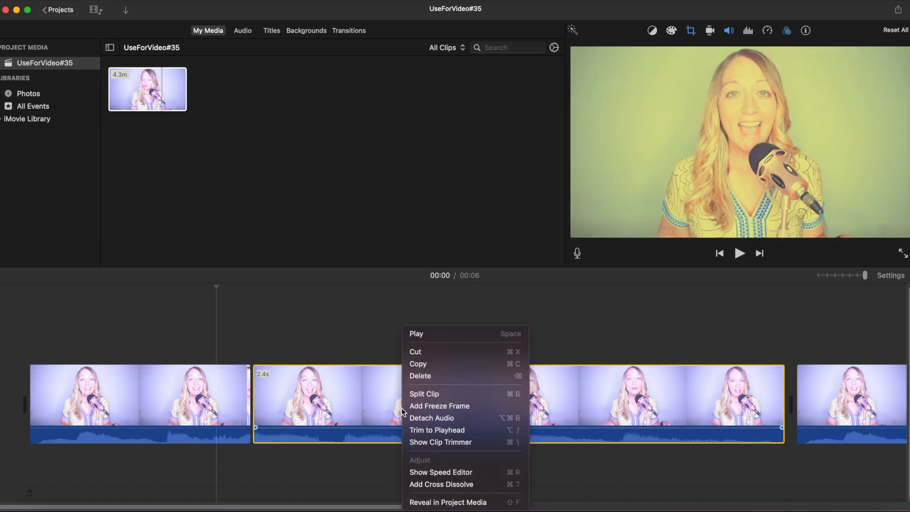
pyautogui.click(417, 397)
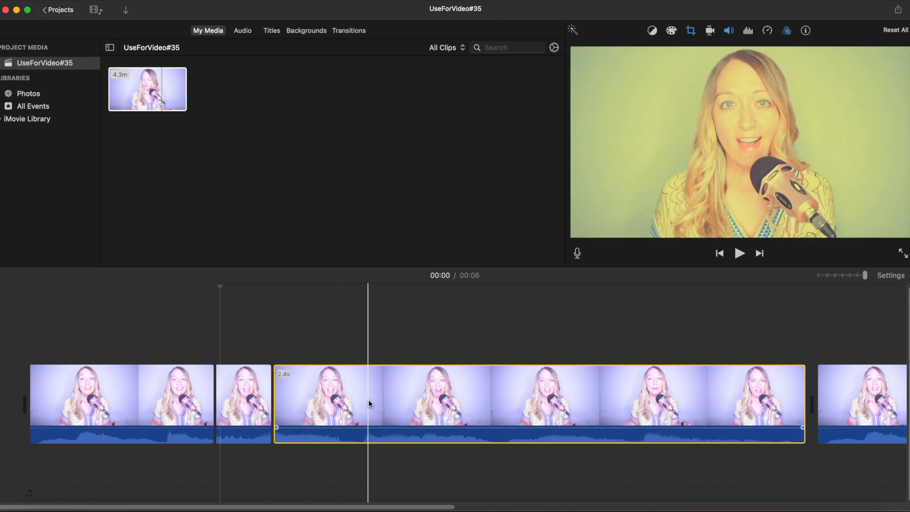
# Split the zoomed-in 2.4 s segment so that its final part is 1.7 s long
pyautogui.click(433, 406)
pyautogui.rightClick(433, 406)
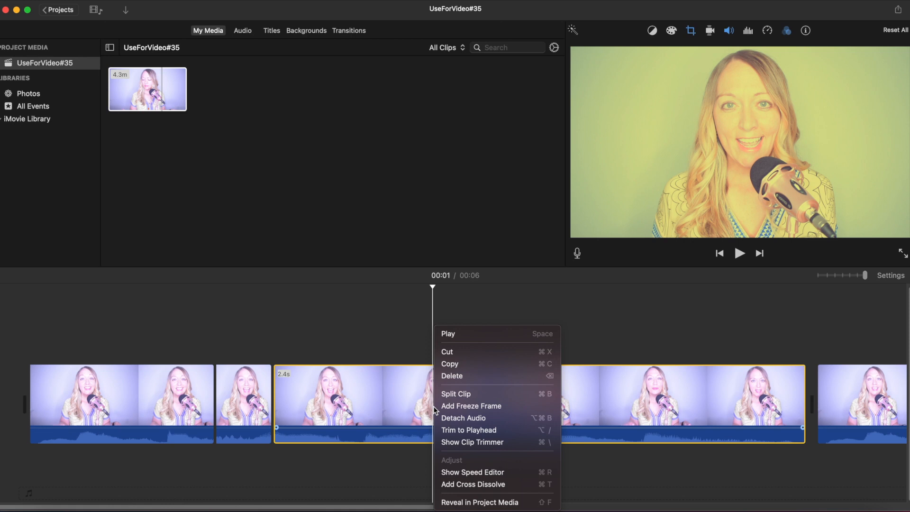
pyautogui.click(452, 393)
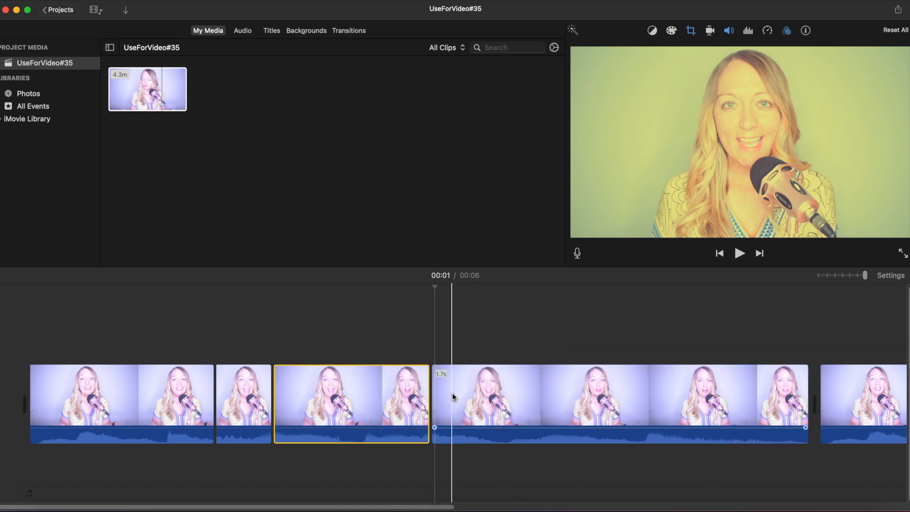
# Crop the 1.7 s segment even closer on the speaker's face, with the frame centred horizontally on her
pyautogui.click(497, 405)
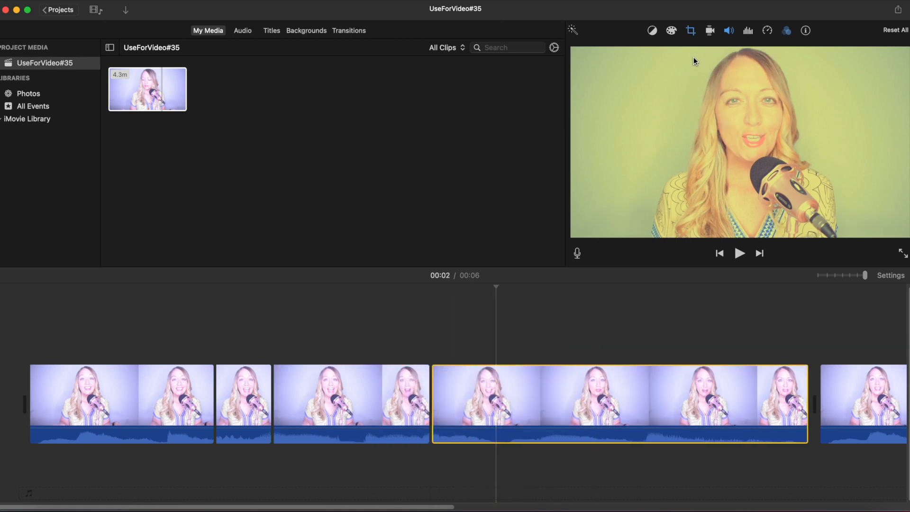
pyautogui.click(690, 31)
pyautogui.moveTo(867, 214); pyautogui.dragTo(838, 194)
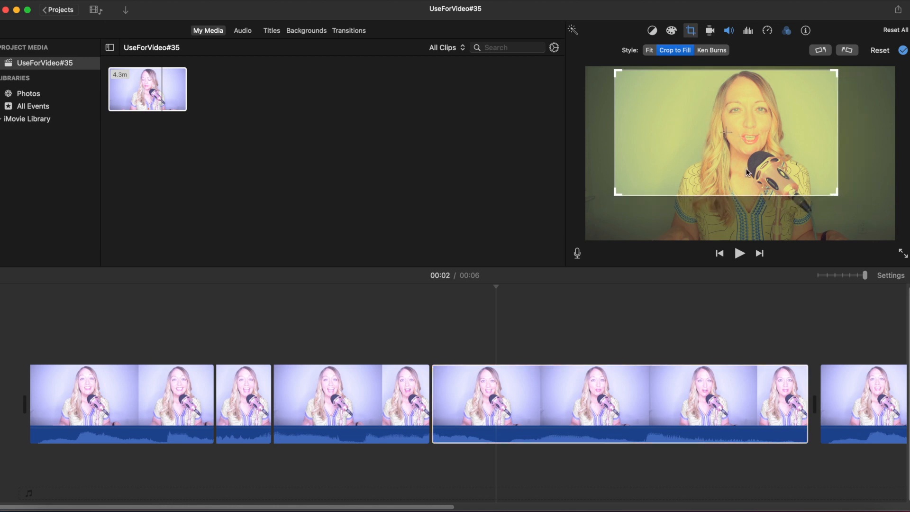
pyautogui.moveTo(735, 164); pyautogui.dragTo(750, 167)
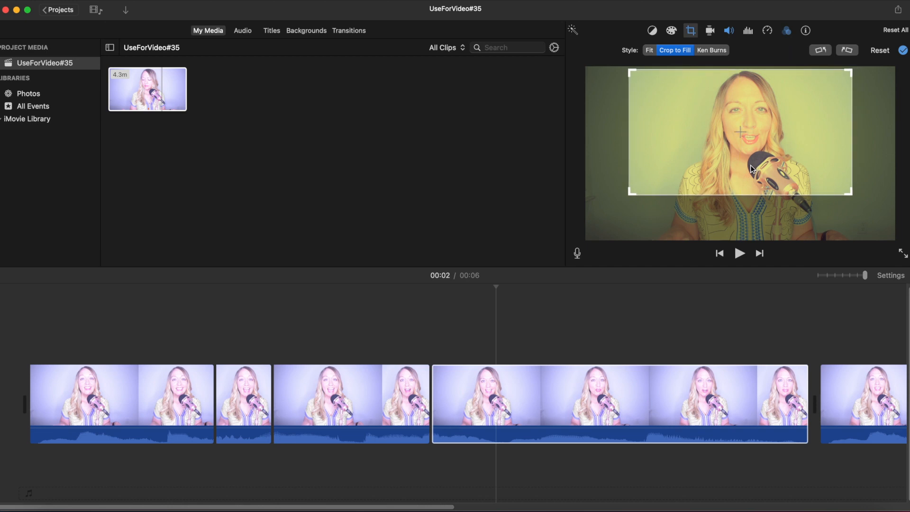
pyautogui.click(690, 32)
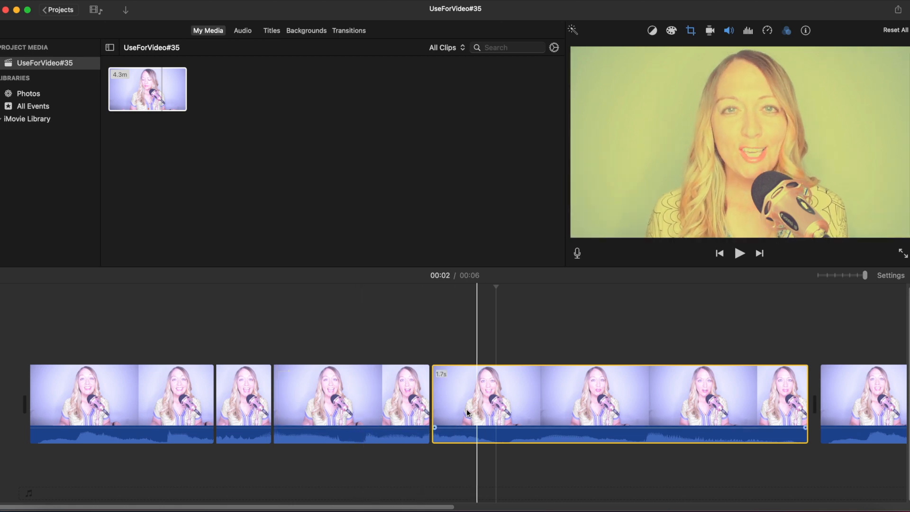
# Crop the last 3.4 s clip to a tight frame along the image's right edge, placing the speaker off-centre to the left
pyautogui.hscroll(15, 546, 422)
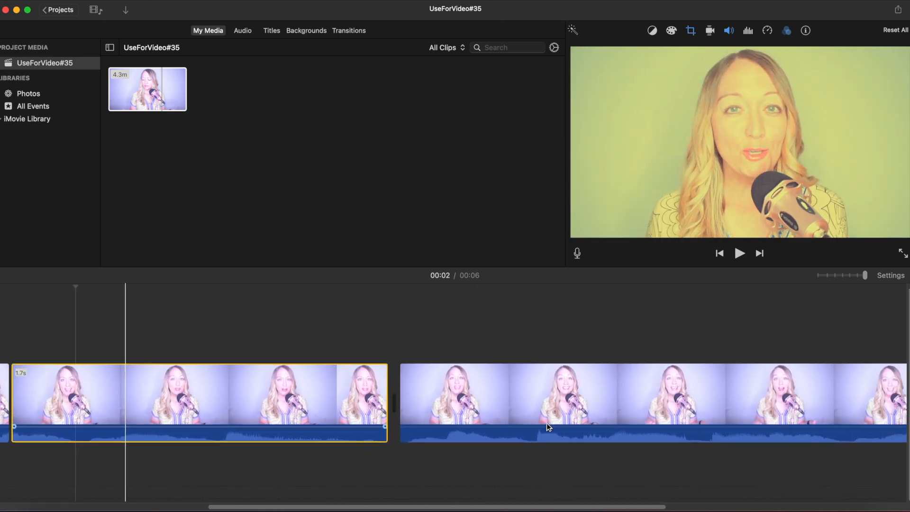
pyautogui.hscroll(2, 547, 422)
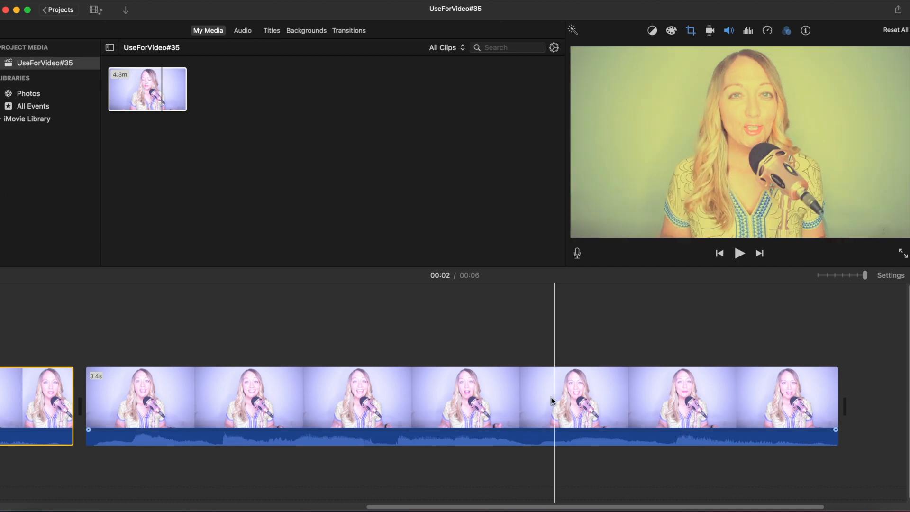
pyautogui.click(348, 406)
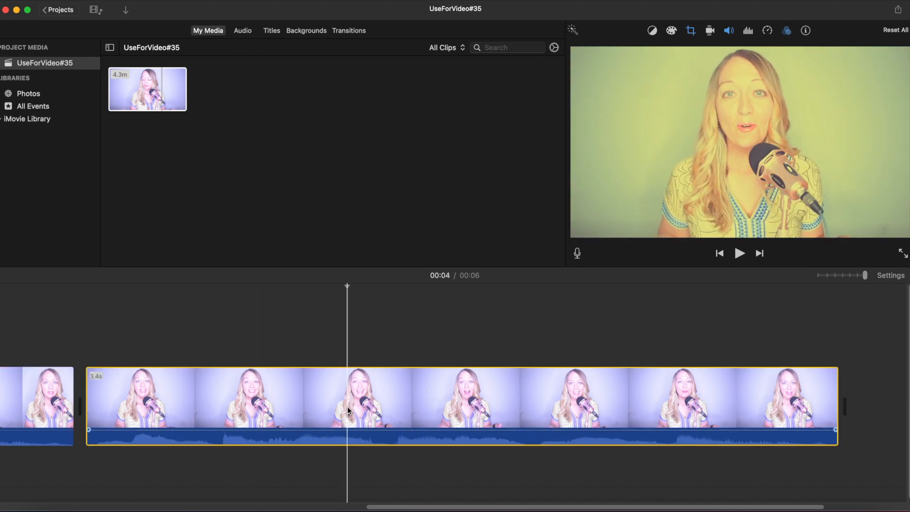
pyautogui.click(277, 405)
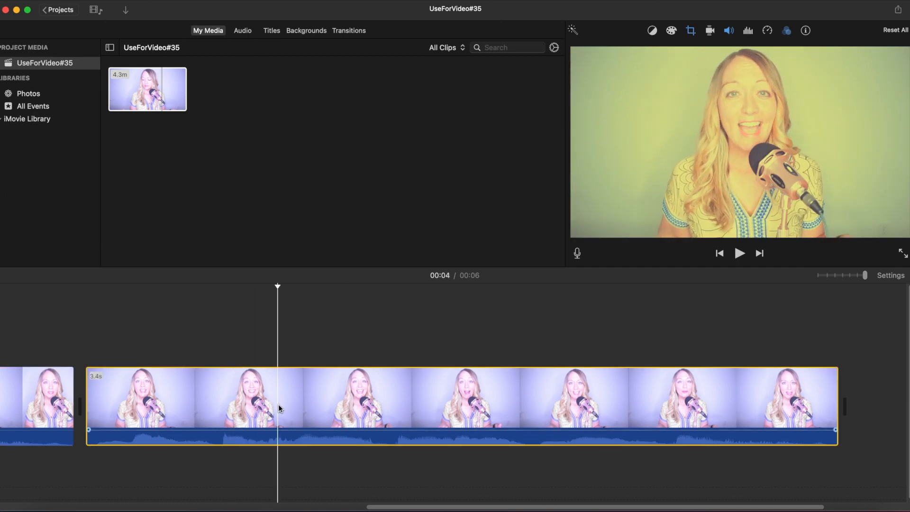
pyautogui.click(692, 32)
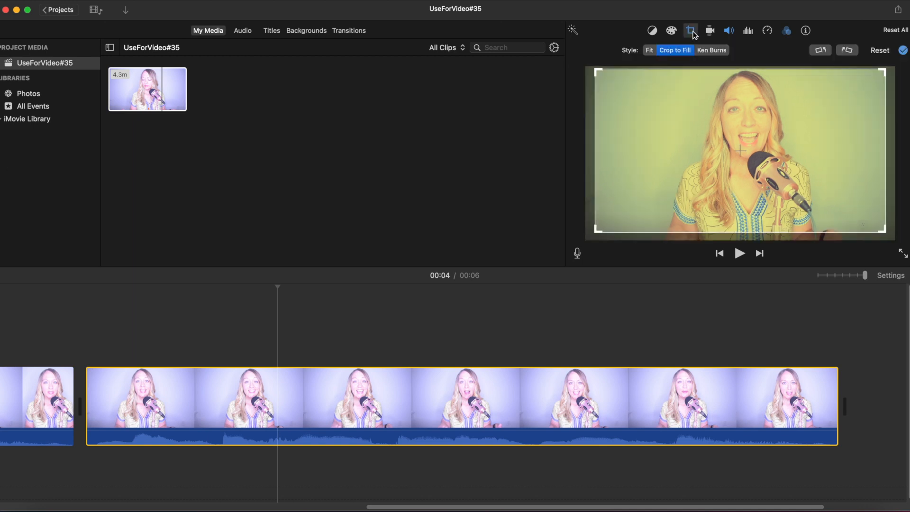
pyautogui.moveTo(597, 230); pyautogui.dragTo(670, 189)
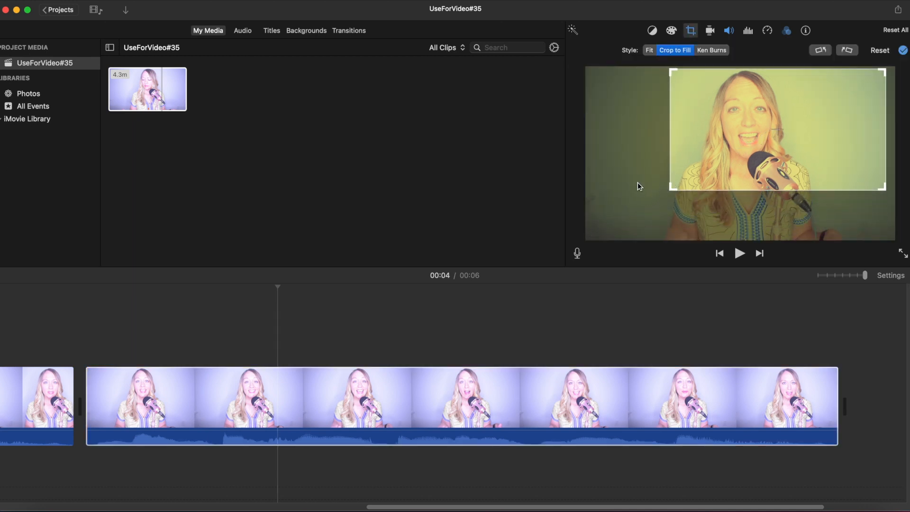
pyautogui.moveTo(693, 155); pyautogui.dragTo(703, 155)
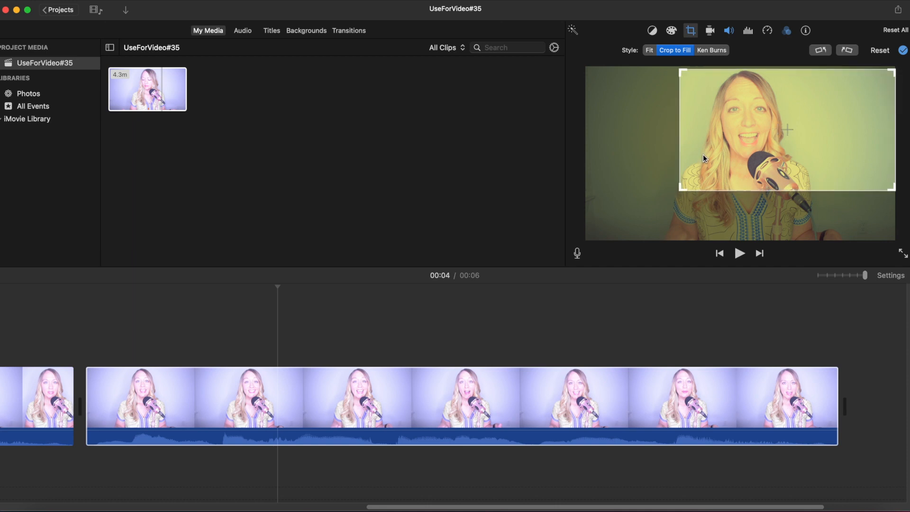
pyautogui.click(692, 33)
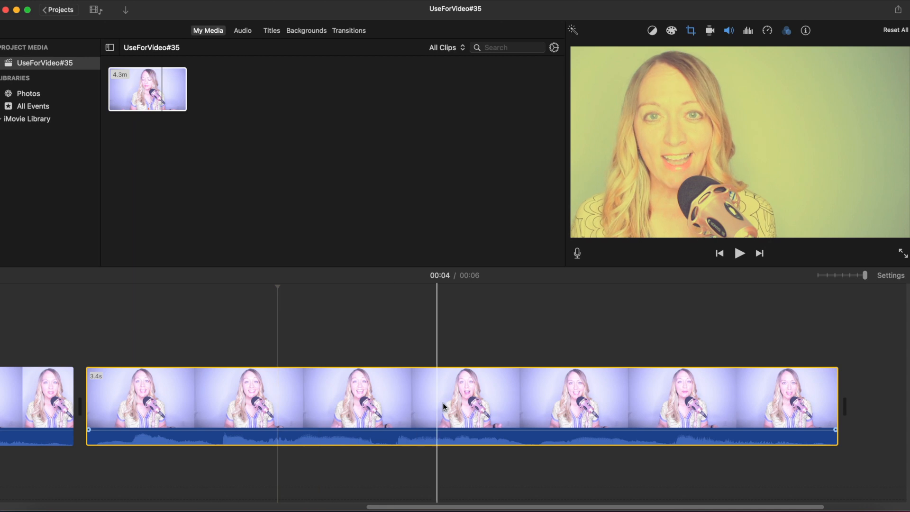
# Split the last 3.4 s clip into three segments, cutting it at the 00:04 and 00:05 marks
pyautogui.rightClick(312, 404)
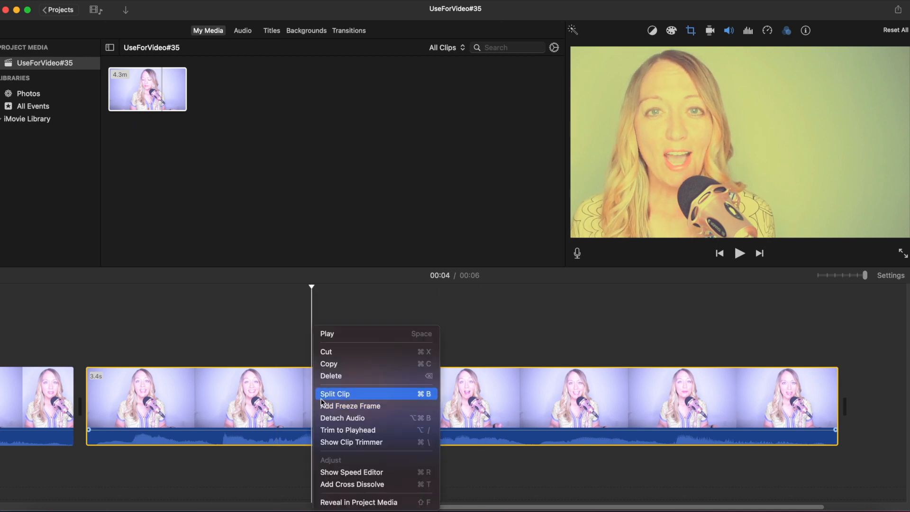
pyautogui.click(325, 396)
pyautogui.click(587, 403)
pyautogui.rightClick(587, 403)
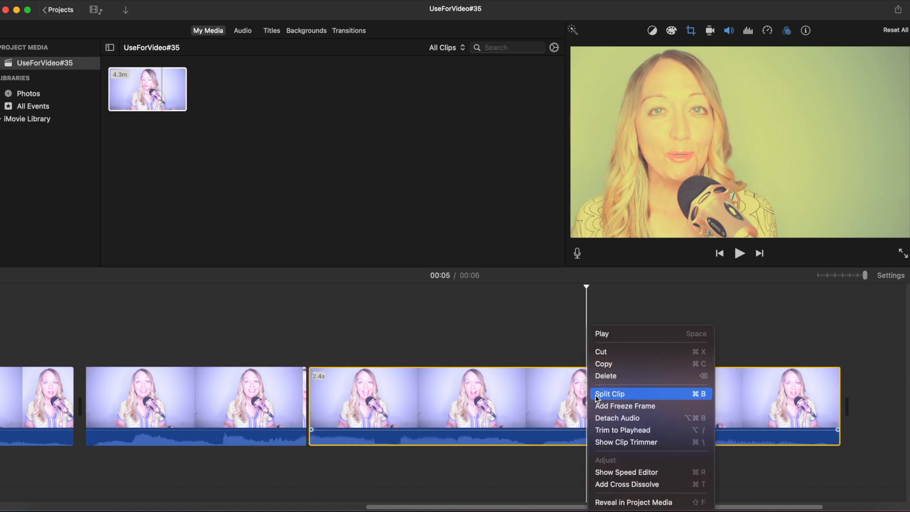
pyautogui.click(595, 394)
# Widen the Crop to Fill frame of the middle of the last three segments to most of the image, centred horizontally on the speaker
pyautogui.click(489, 408)
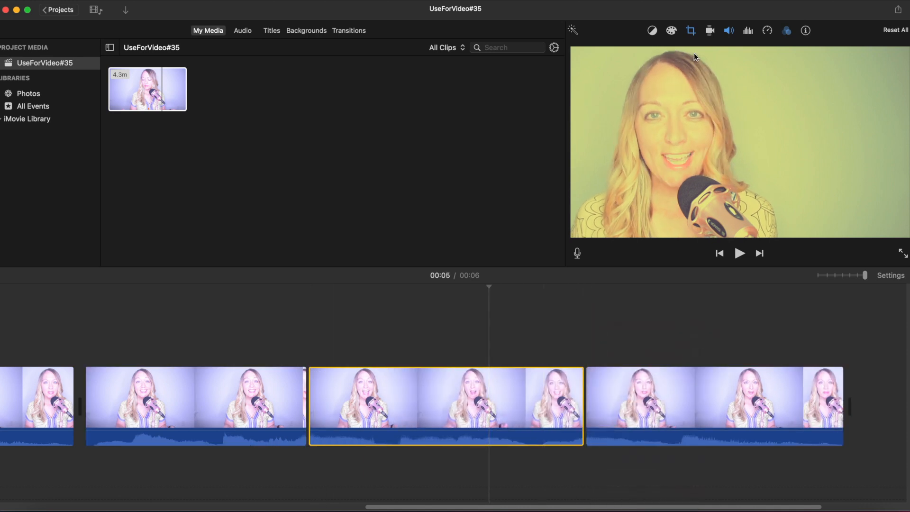
pyautogui.click(690, 31)
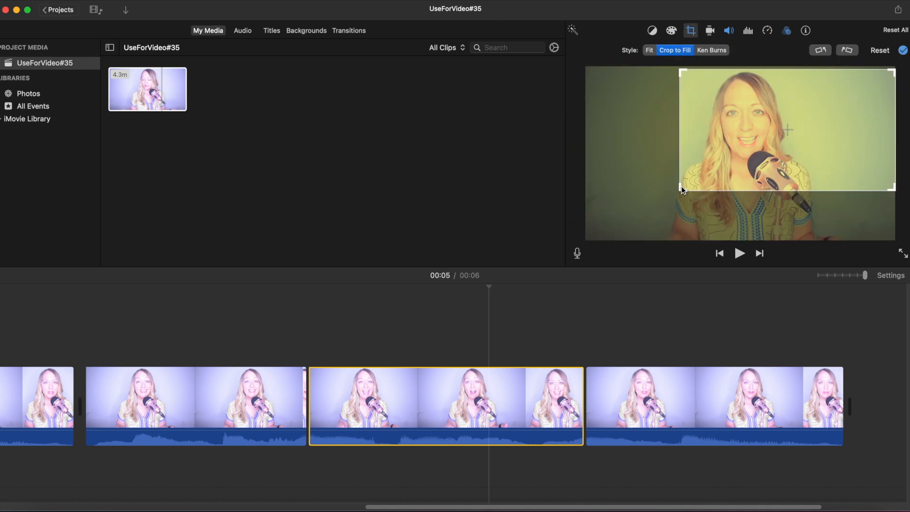
pyautogui.moveTo(681, 186); pyautogui.dragTo(596, 221)
pyautogui.moveTo(772, 176); pyautogui.dragTo(756, 176)
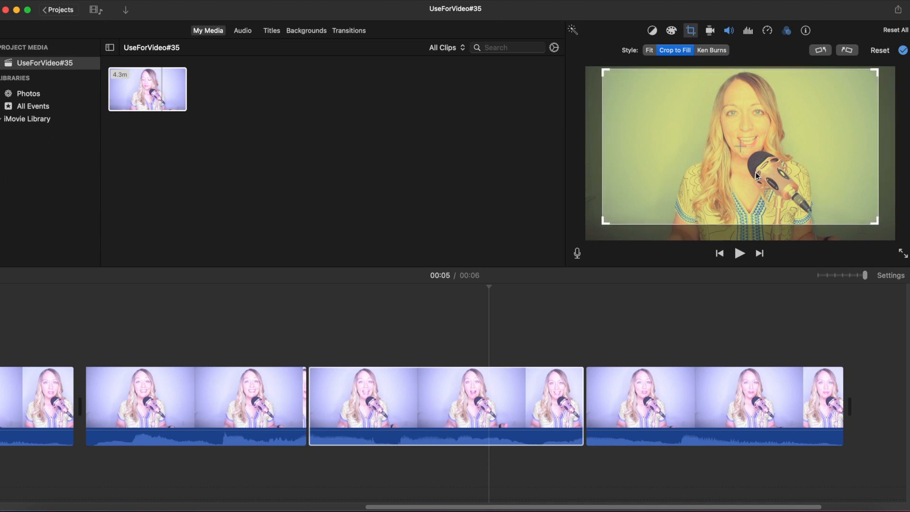
pyautogui.click(691, 31)
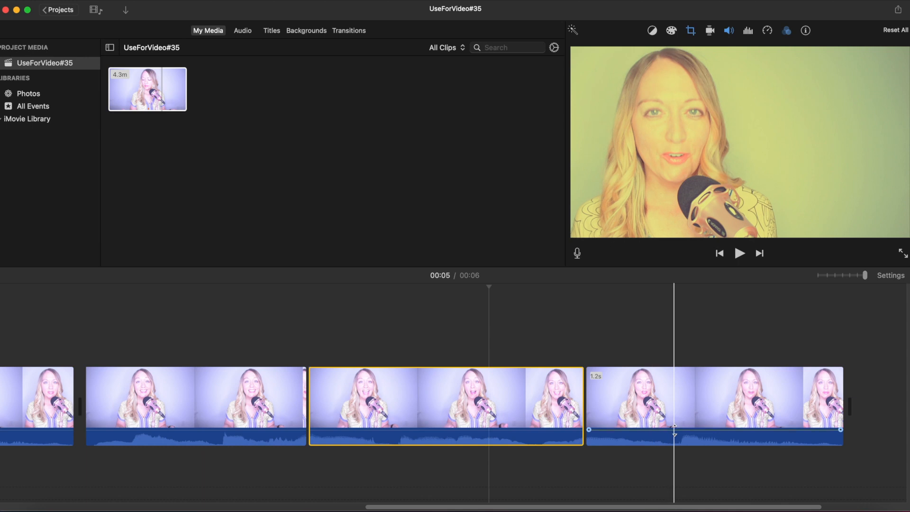
# Move the crop frame of the final 1.2 s segment to the image's left edge, placing the speaker off-centre to the right
pyautogui.click(690, 32)
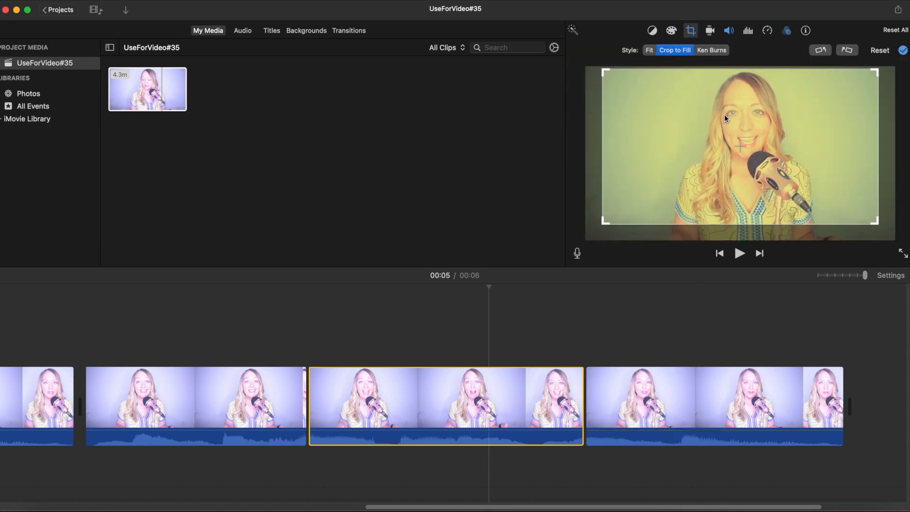
pyautogui.click(679, 396)
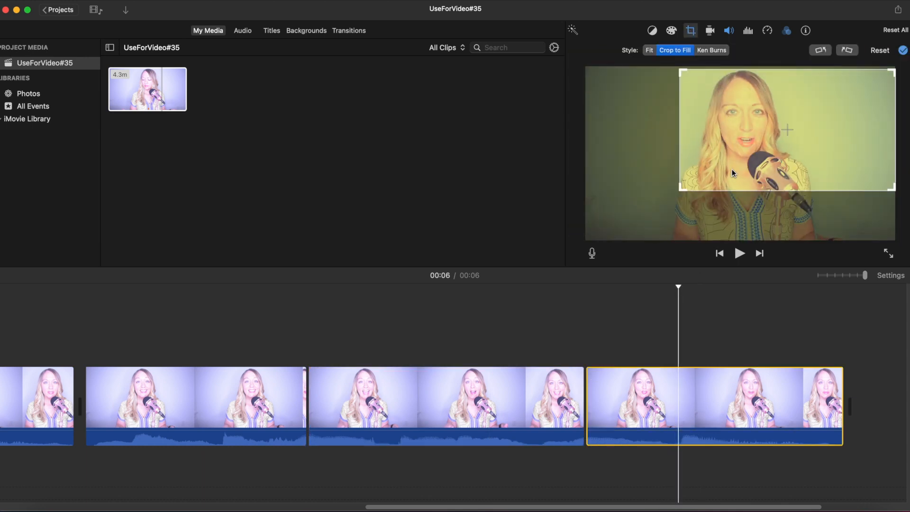
pyautogui.moveTo(759, 161); pyautogui.dragTo(662, 158)
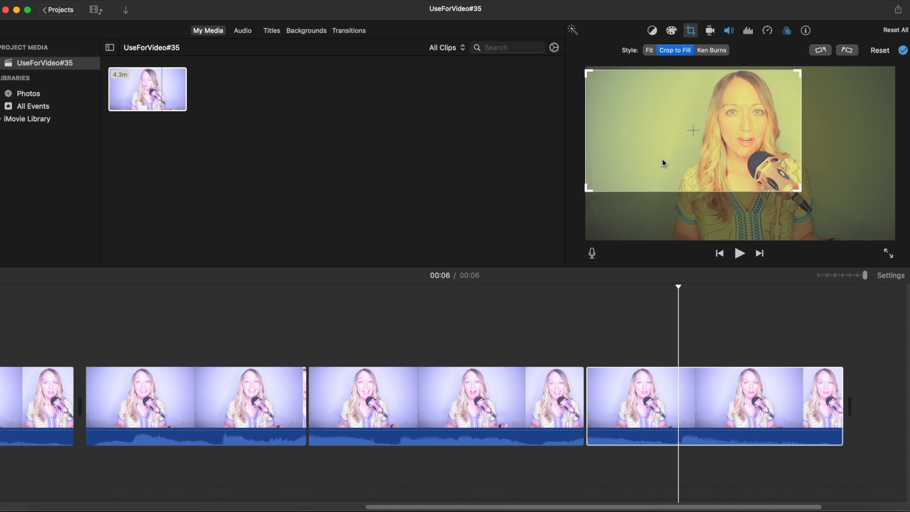
pyautogui.click(693, 33)
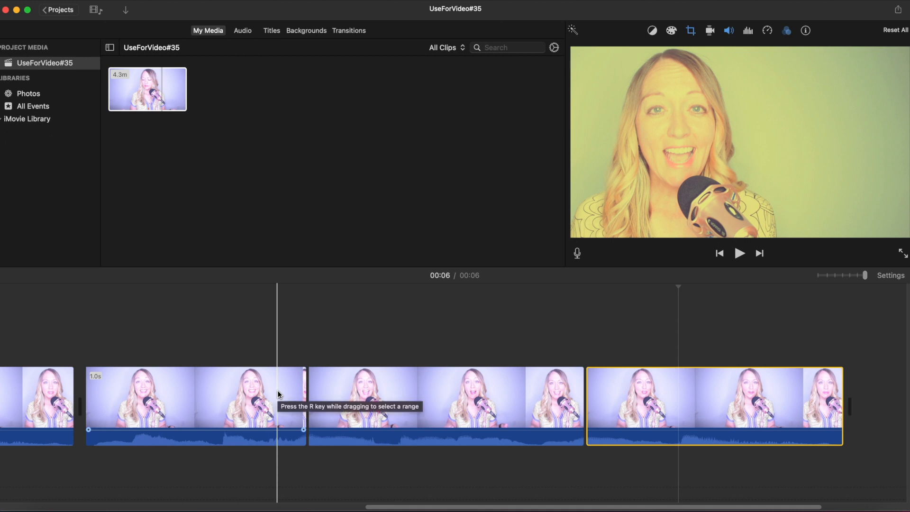
pyautogui.hscroll(-5, 224, 393)
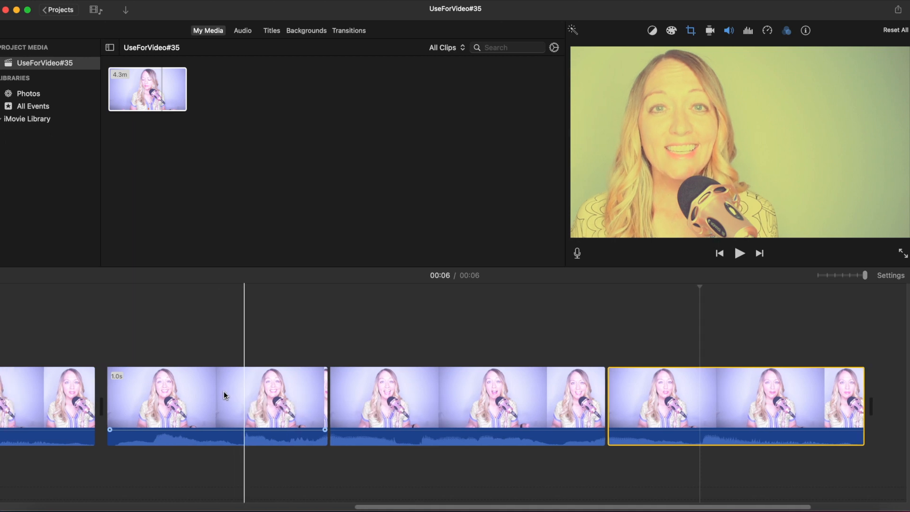
pyautogui.hscroll(-10, 224, 394)
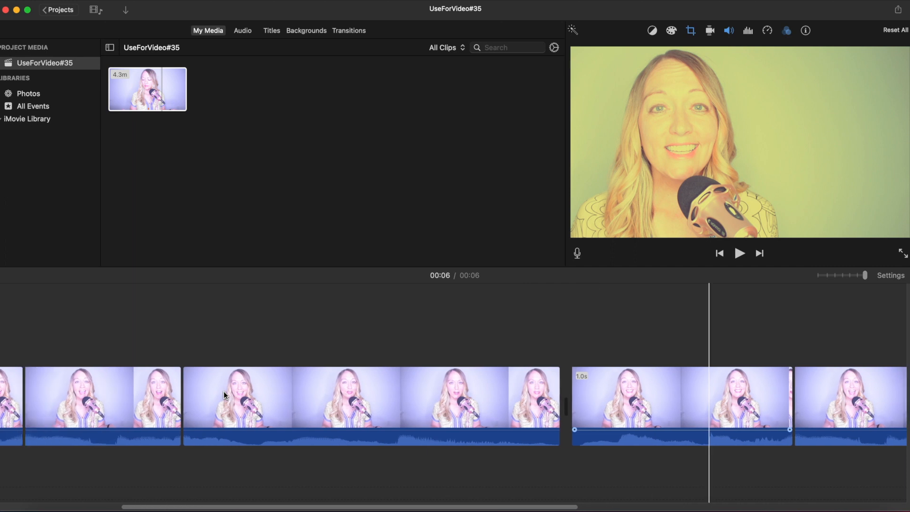
pyautogui.hscroll(-5, 223, 395)
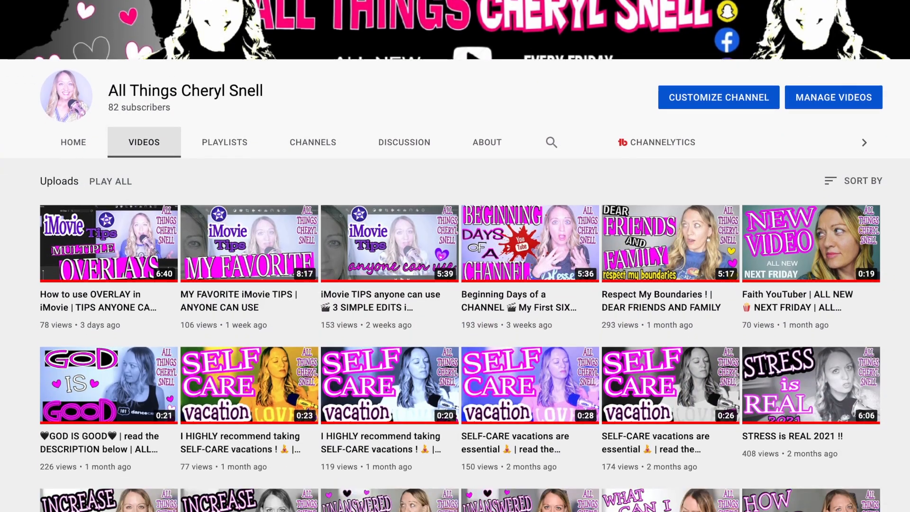
pyautogui.scroll(-5, 455, 256)
pyautogui.scroll(-3, 454, 256)
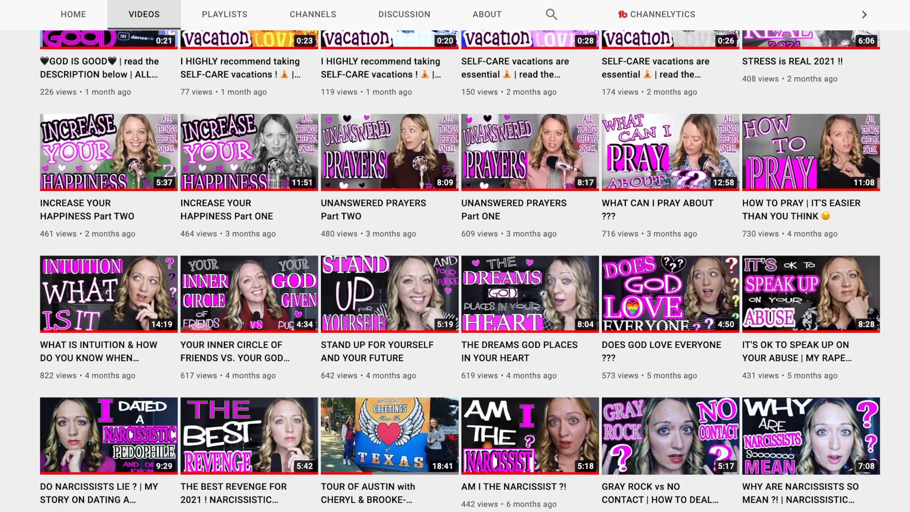